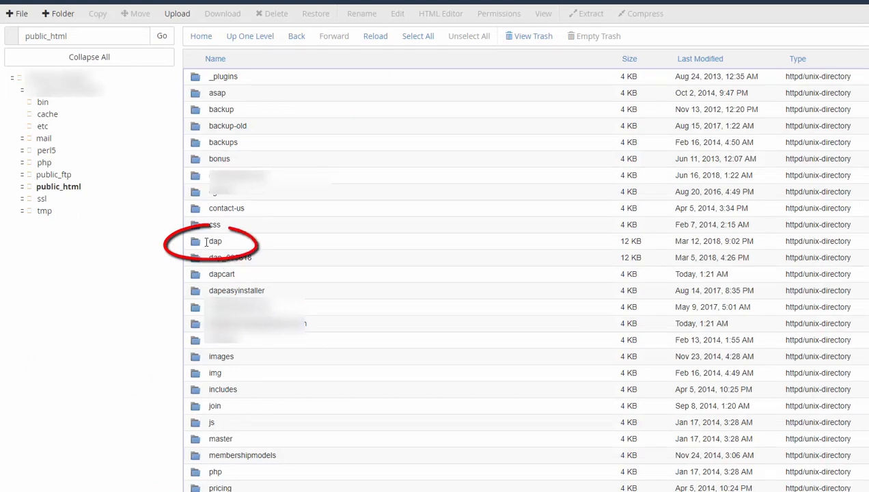
Upload dap.zip to the public_html folder and return to the file listing
click(185, 21)
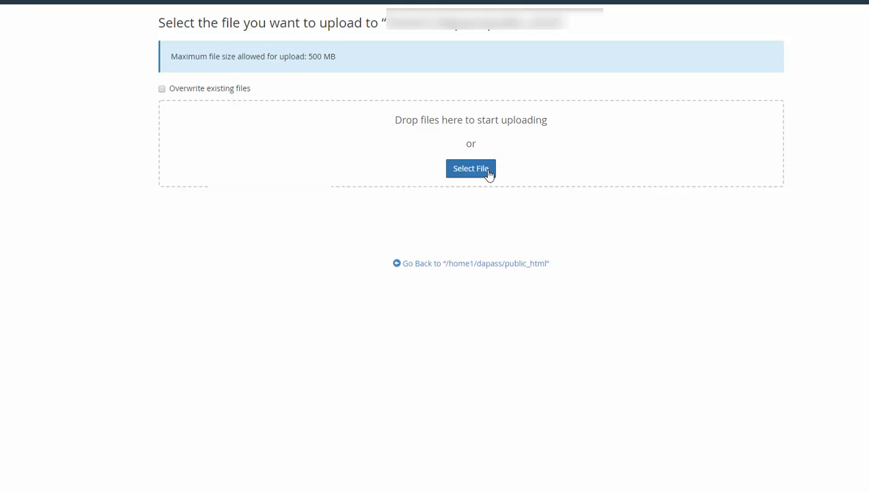
click(489, 174)
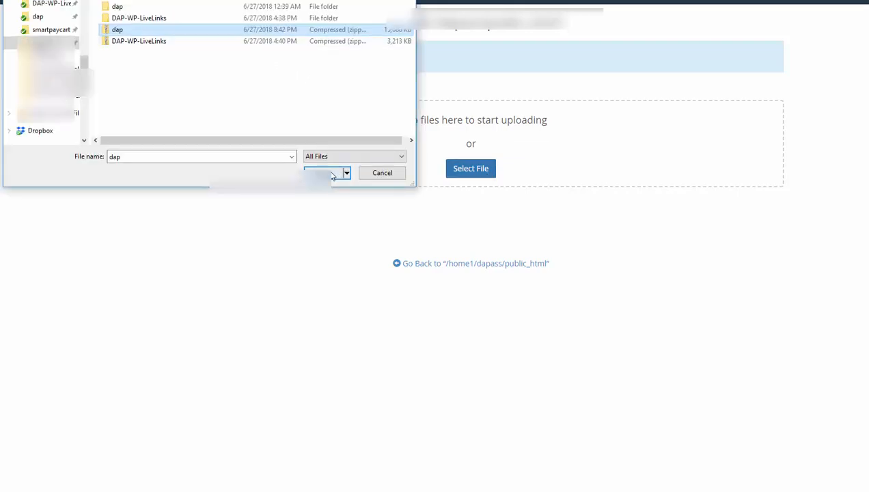
click(341, 172)
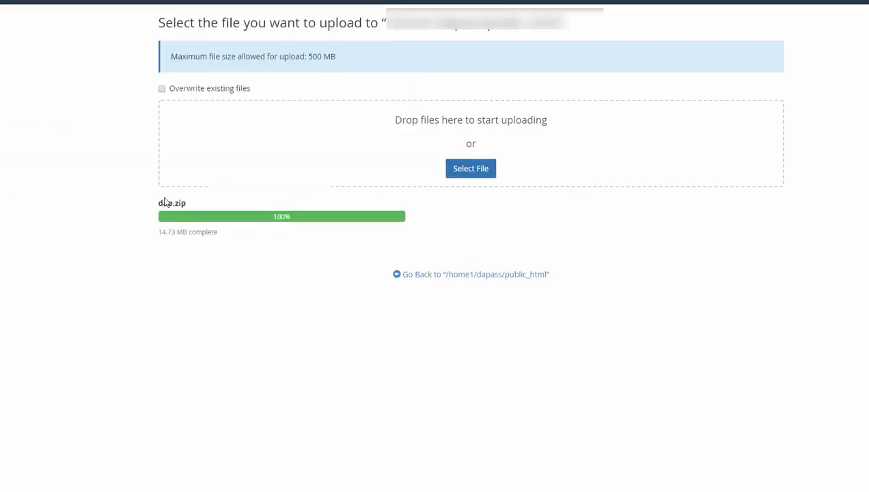
key(ctrl+w)
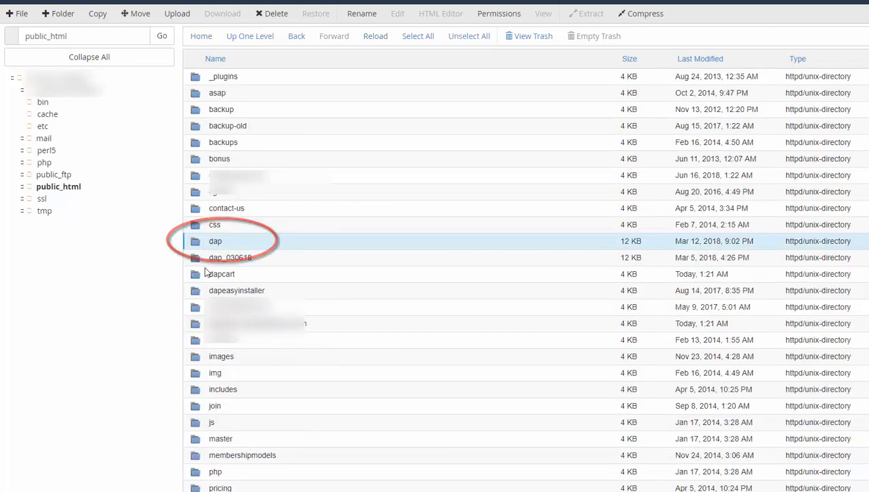
Rename the dap folder in public_html to dap_backup
right_click(211, 244)
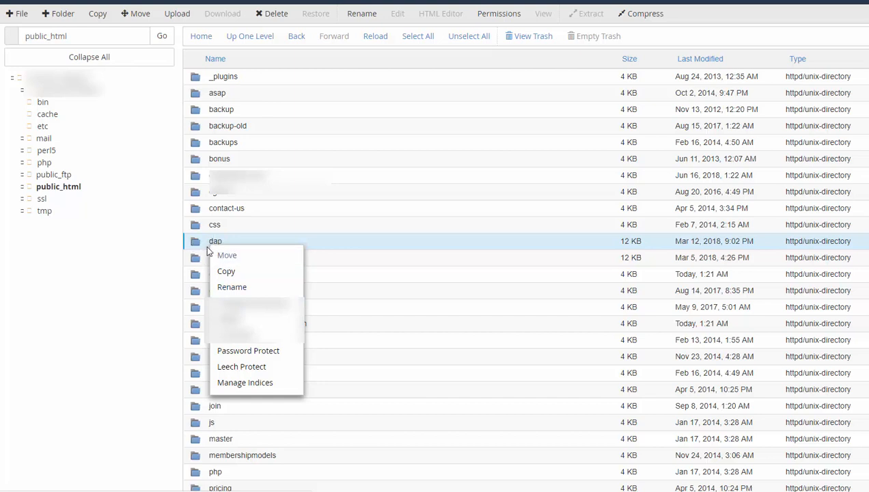
click(240, 287)
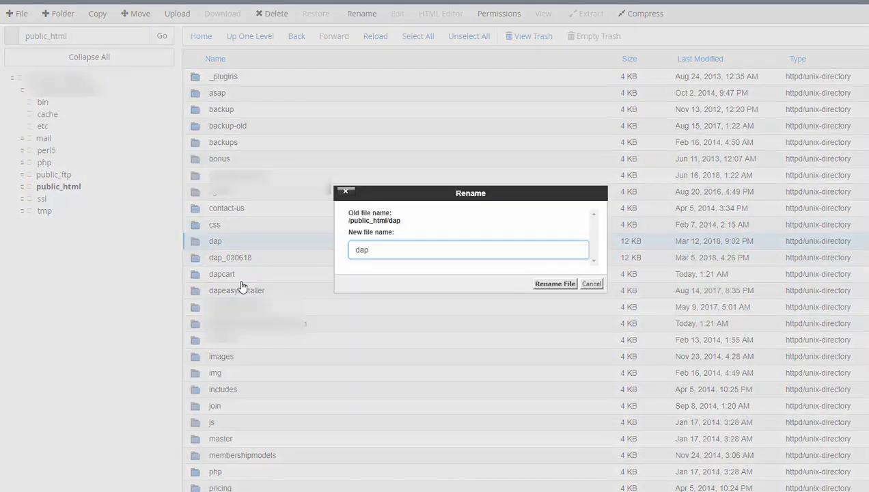
text(_backup)
key(Return)
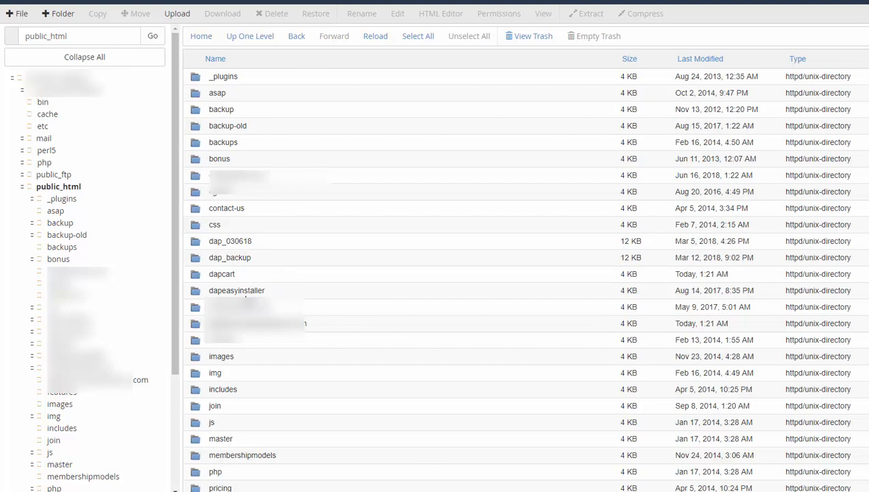
Extract dap.zip into /public_html and reload the folder listing
scroll(245, 366, down, 10)
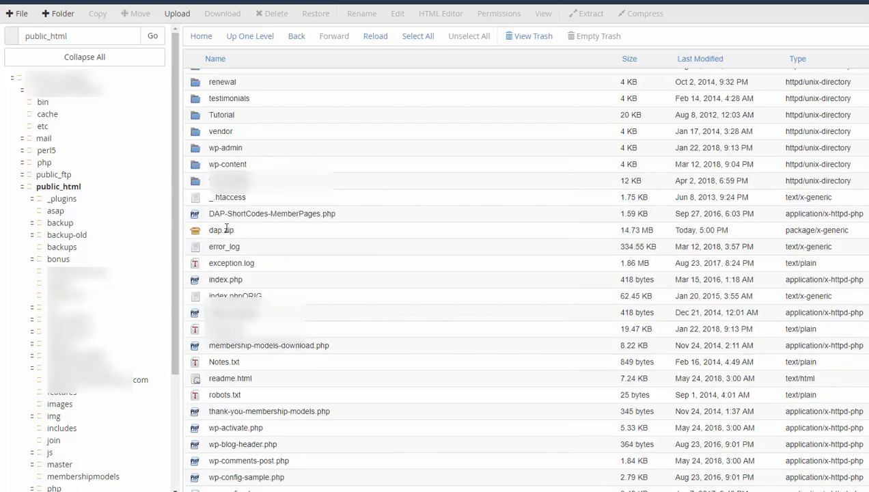
right_click(233, 231)
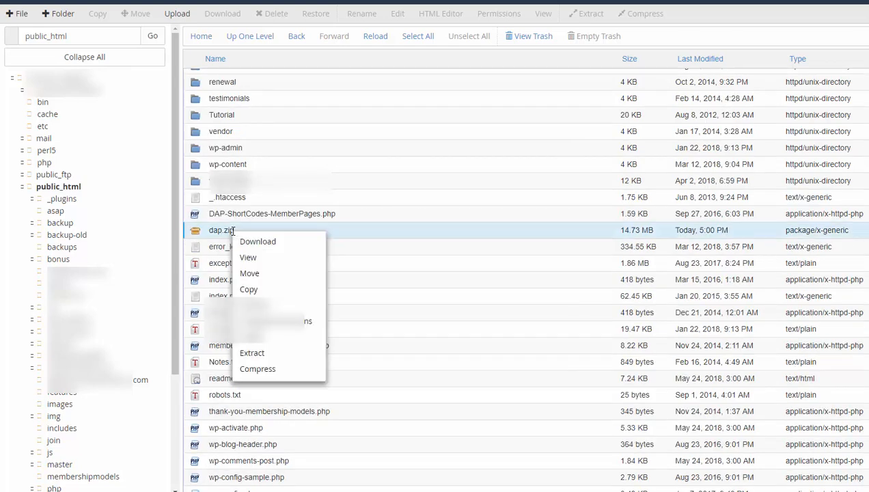
click(251, 357)
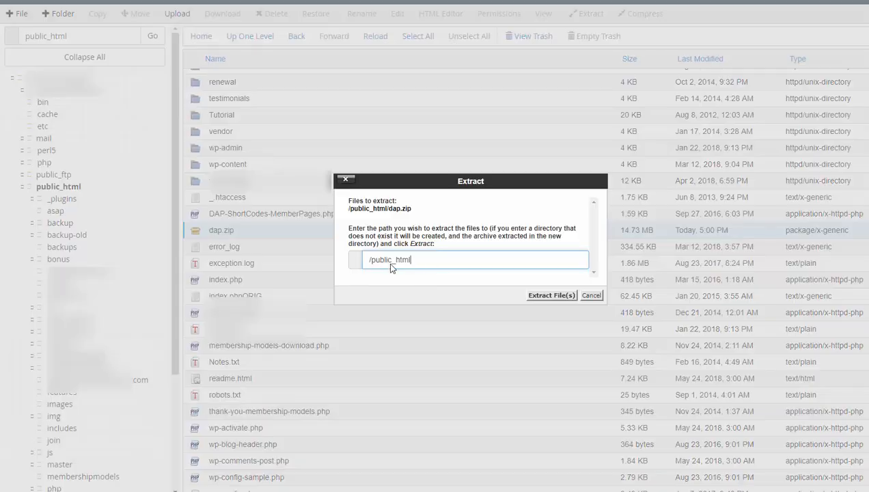
click(550, 295)
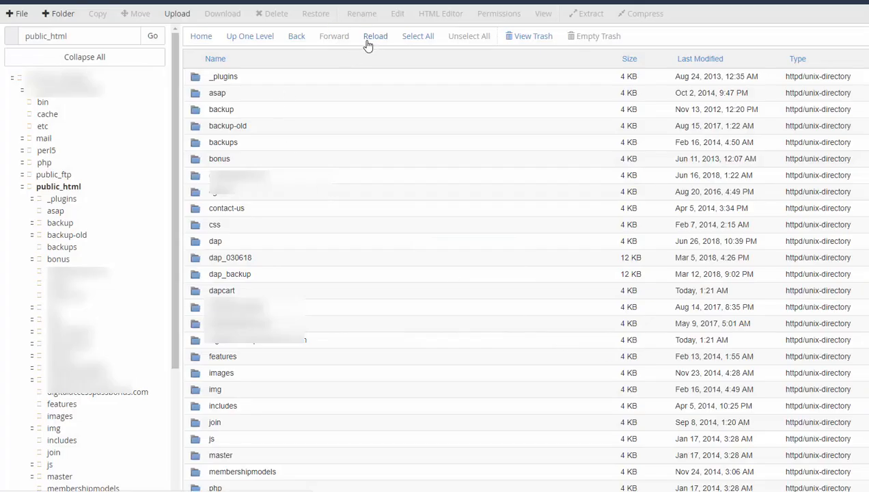
click(368, 42)
Move dap-config.php from the dap_backup folder to /public_html/dap
double_click(263, 273)
scroll(252, 277, down, 2)
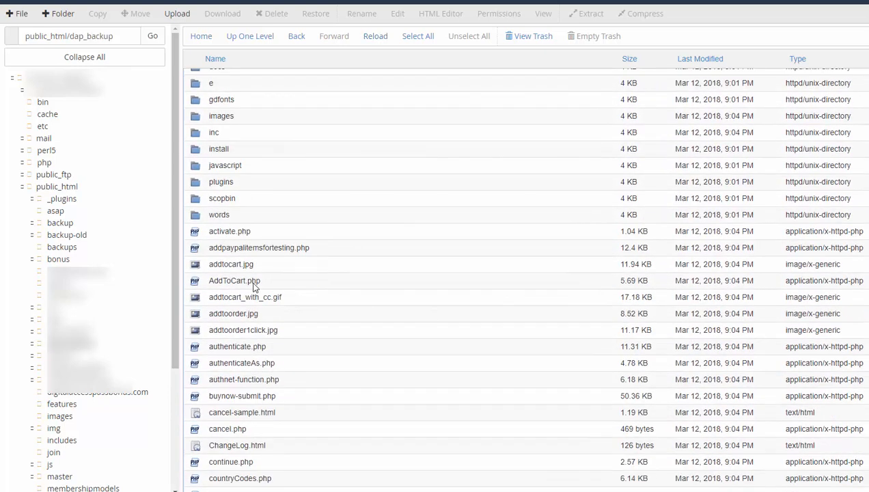
scroll(254, 287, down, 6)
right_click(242, 381)
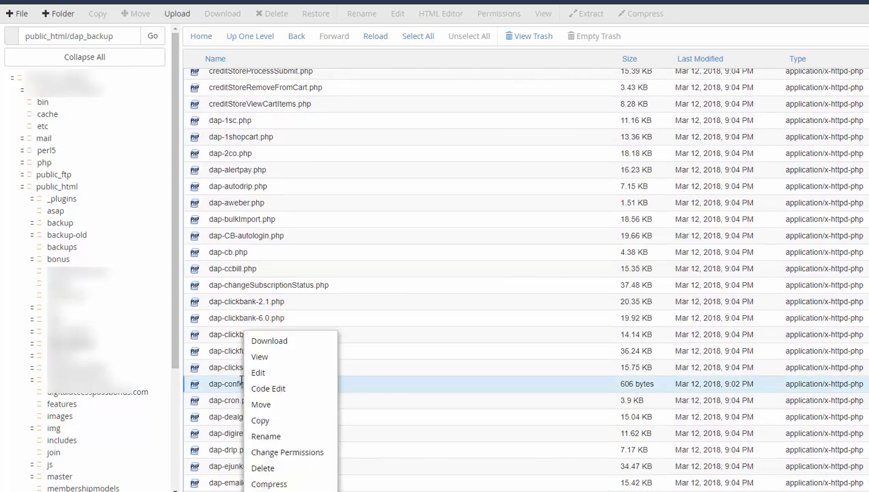
click(270, 408)
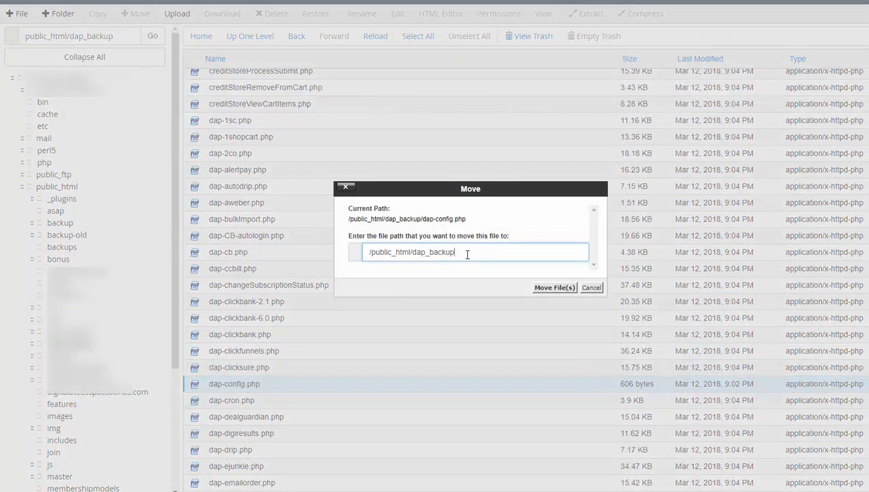
key(BackSpace)
key(BackSpace)
key(BackSpace)
key(BackSpace)
key(BackSpace)
key(BackSpace)
key(BackSpace)
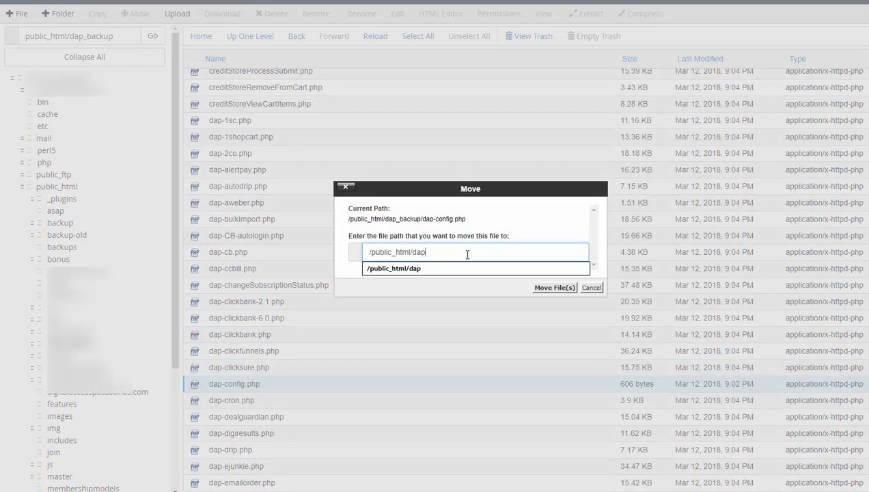
click(545, 290)
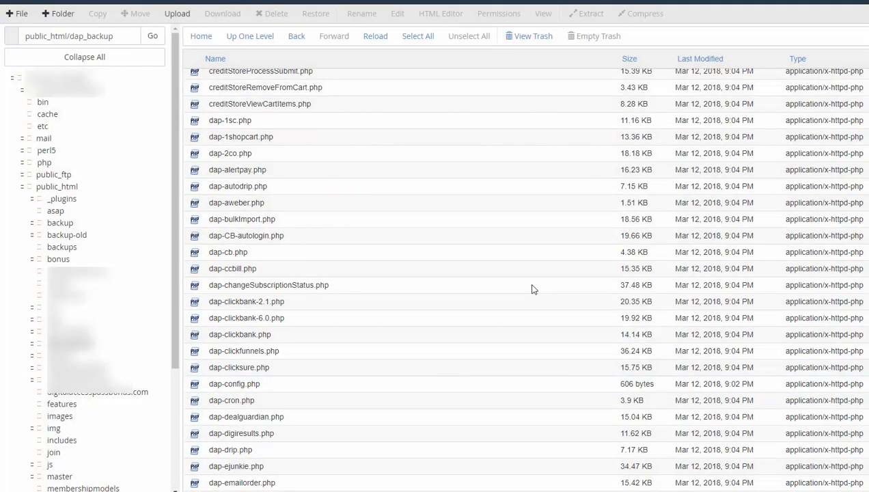
Move dap_permalink_dump.php to /public_html/dap and look through that folder for the moved files
scroll(250, 383, down, 1)
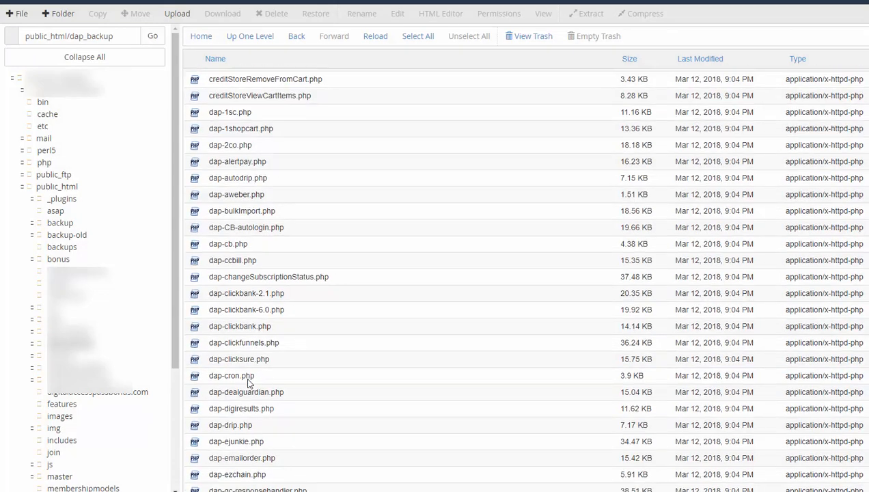
scroll(250, 383, down, 2)
scroll(263, 313, down, 2)
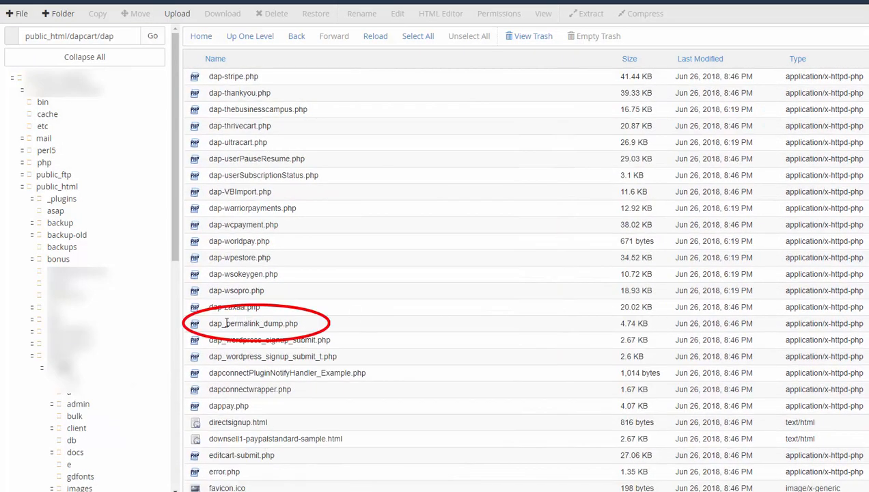
drag(225, 323, 215, 323)
click(281, 329)
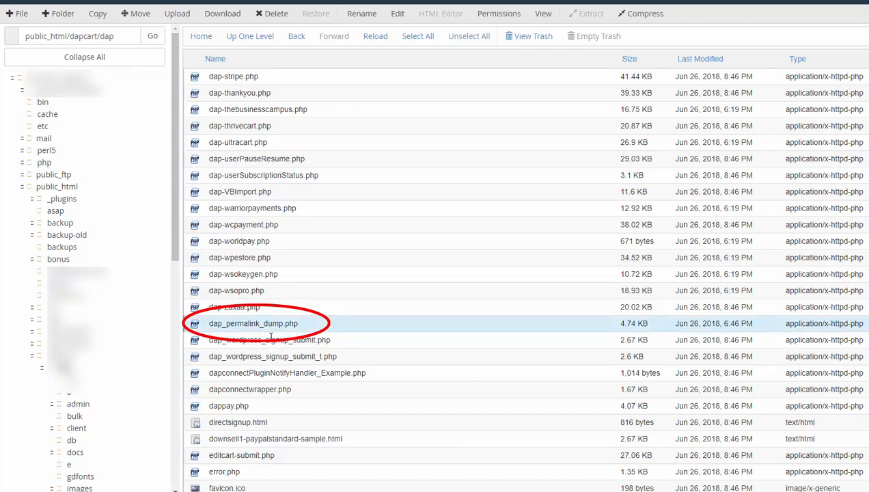
right_click(243, 324)
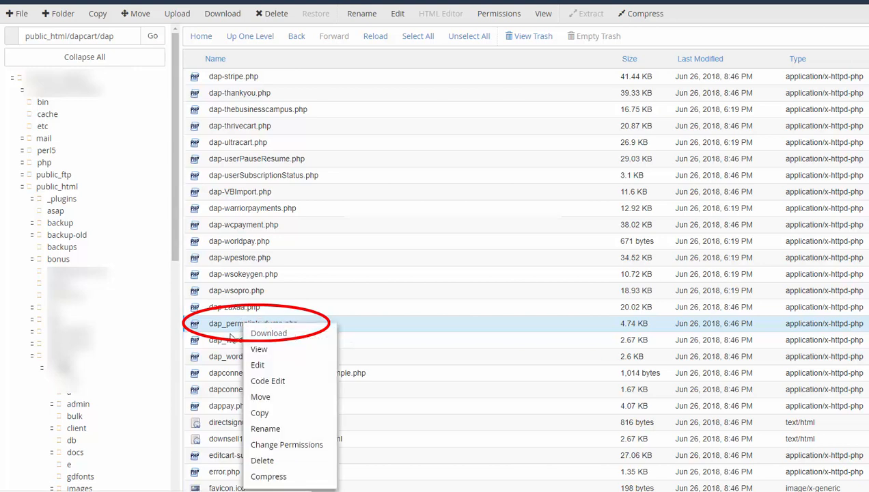
click(260, 397)
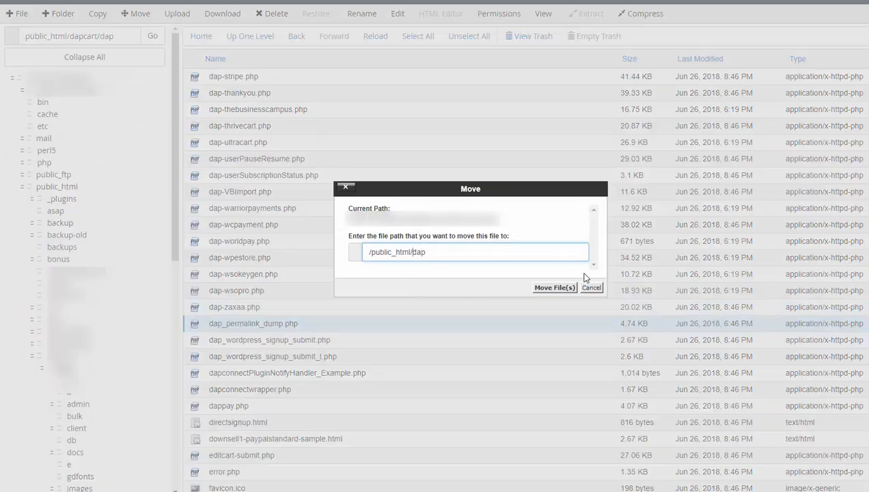
click(559, 288)
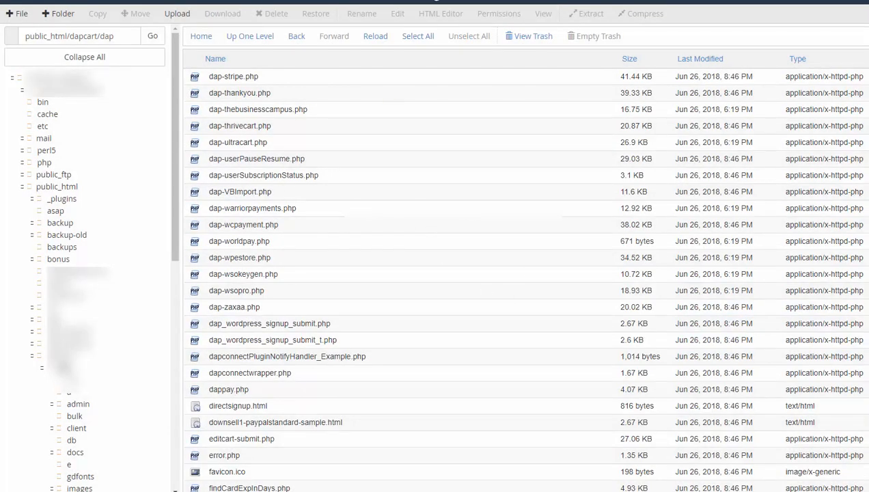
click(376, 1)
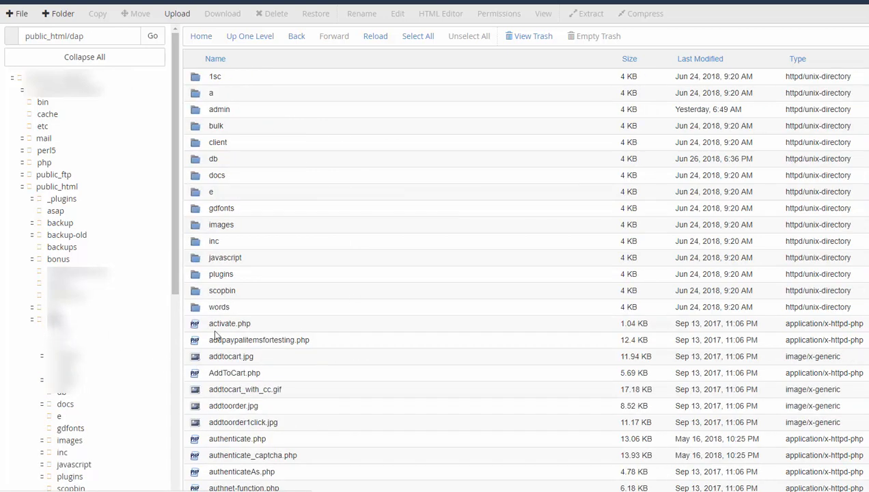
scroll(287, 330, down, 8)
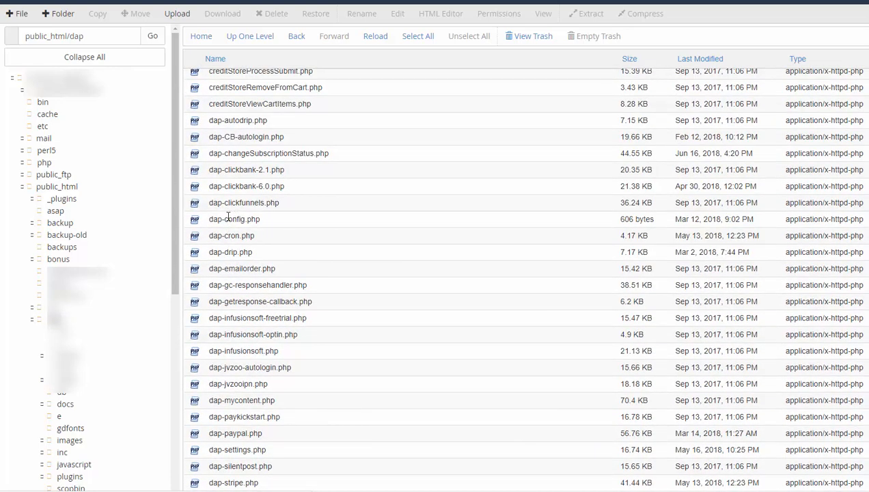
scroll(286, 333, down, 8)
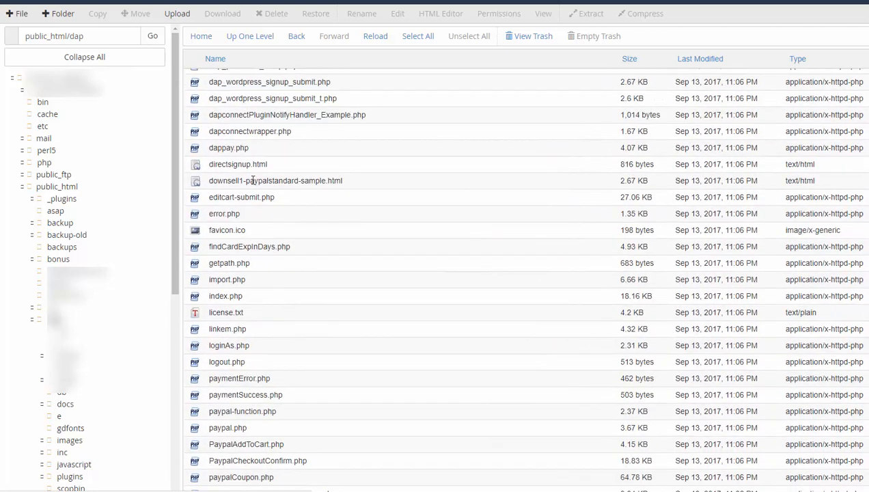
scroll(266, 177, up, 1)
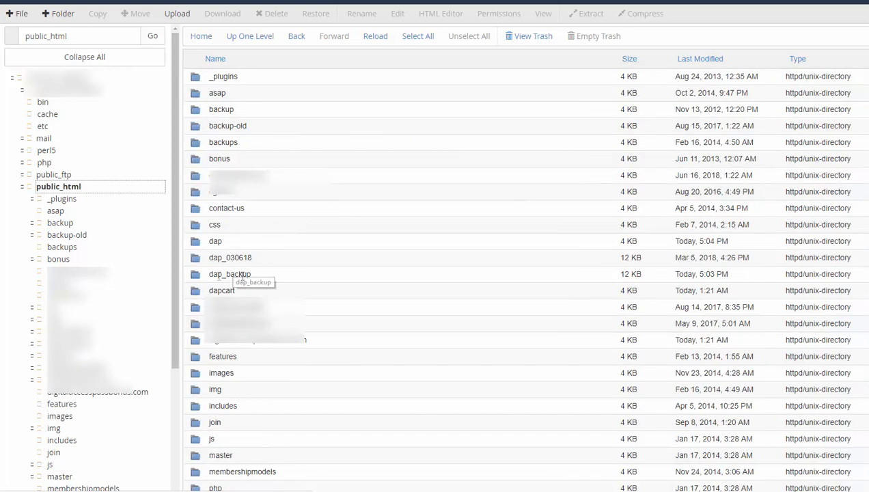
Delete the dap_backup folder from public_html by moving it to the trash
click(237, 275)
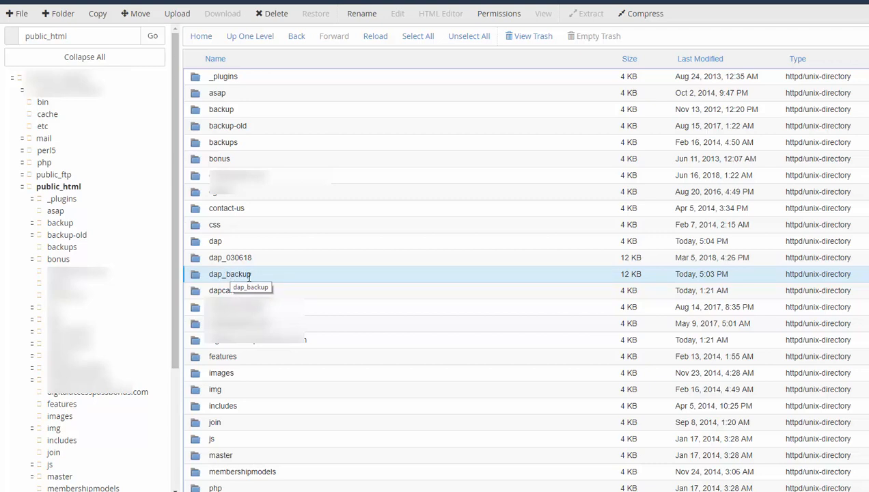
right_click(241, 277)
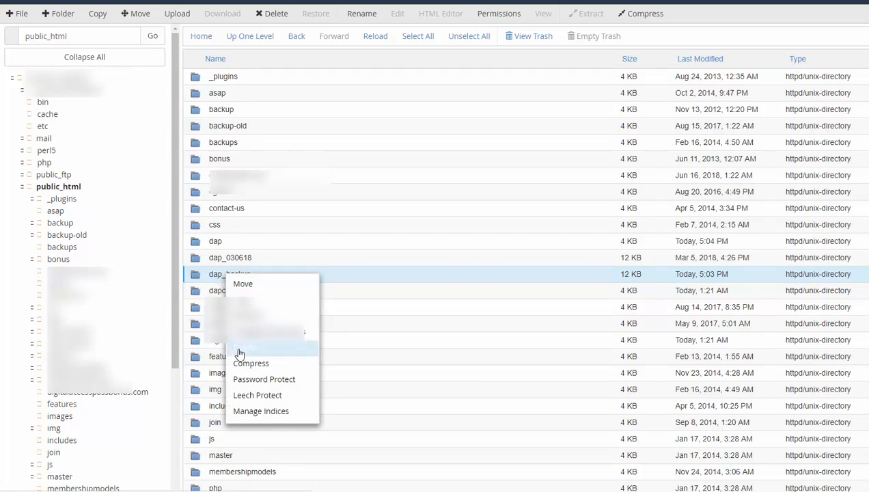
click(240, 354)
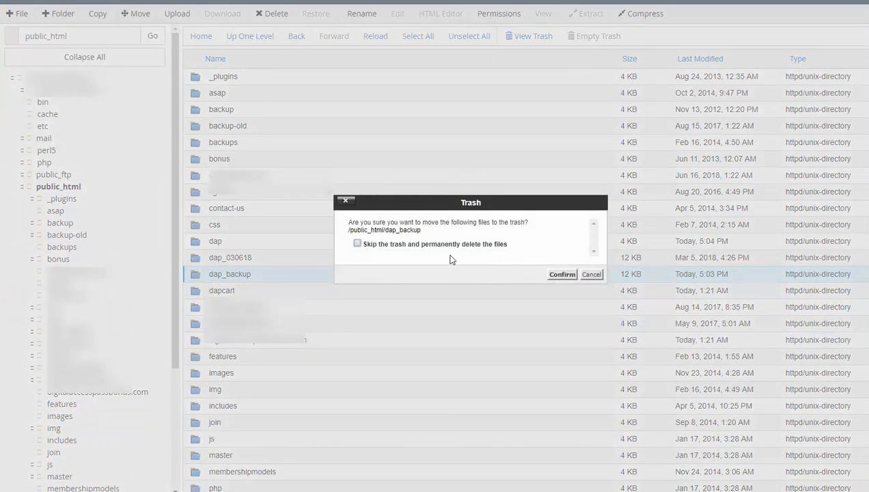
click(550, 274)
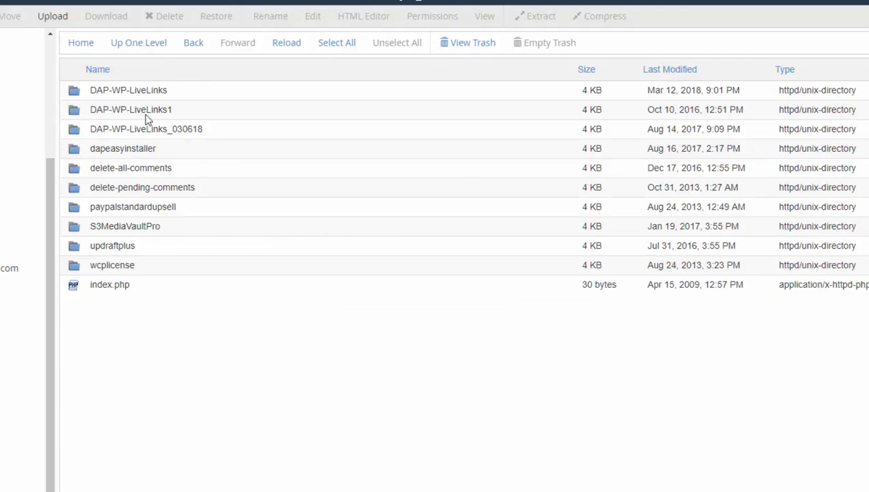
Delete the old DAP-WP-LiveLinks plugin folder
click(160, 93)
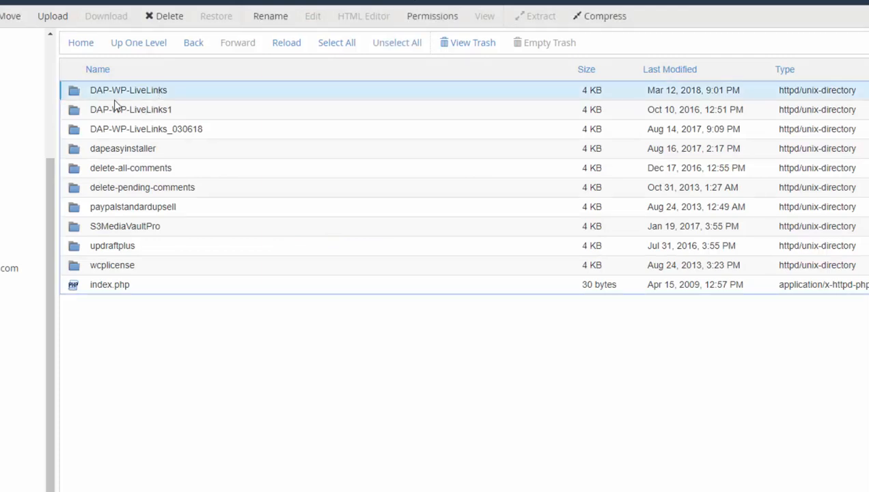
right_click(160, 91)
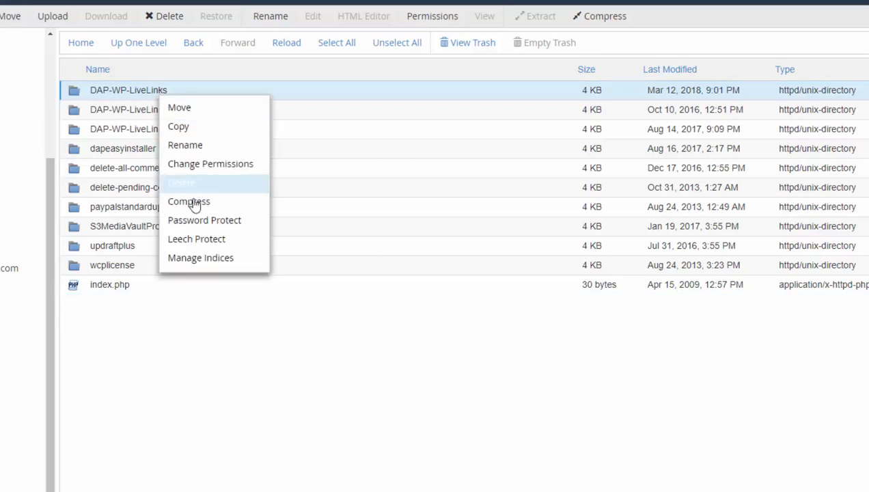
click(326, 367)
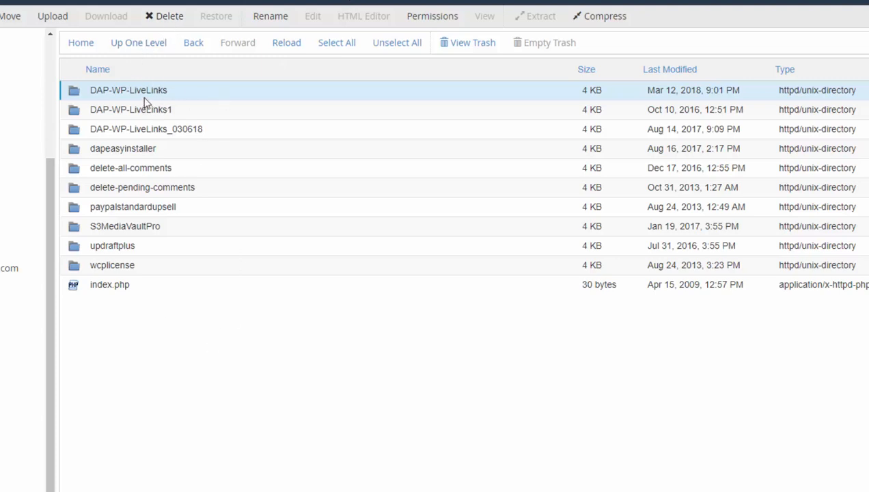
right_click(157, 90)
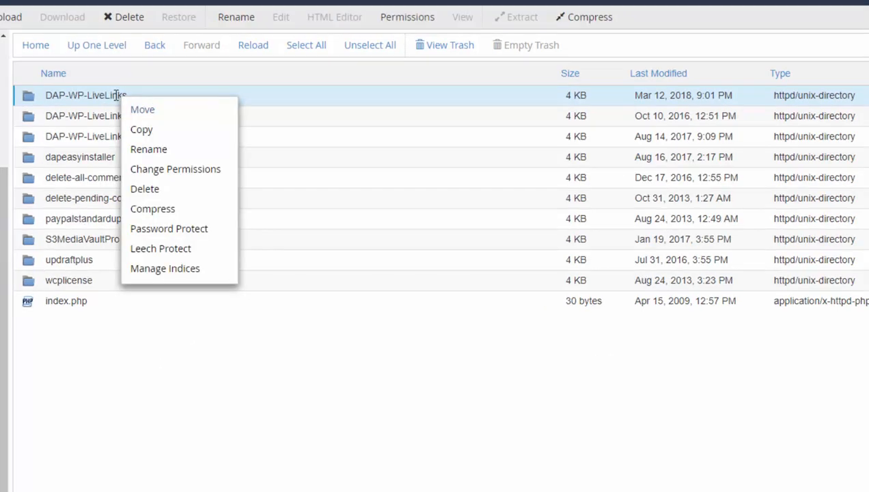
click(146, 197)
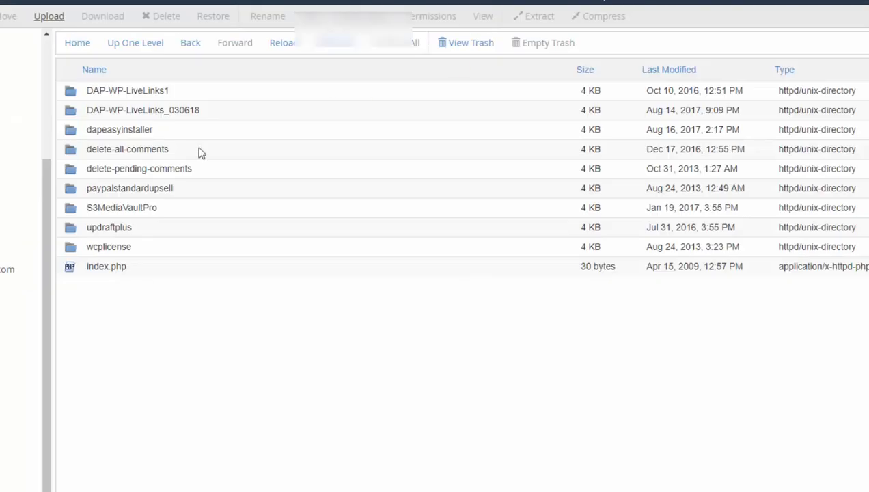
Reload the plugin folder listing and extract DAP-WP-LiveLinks.zip there
click(287, 48)
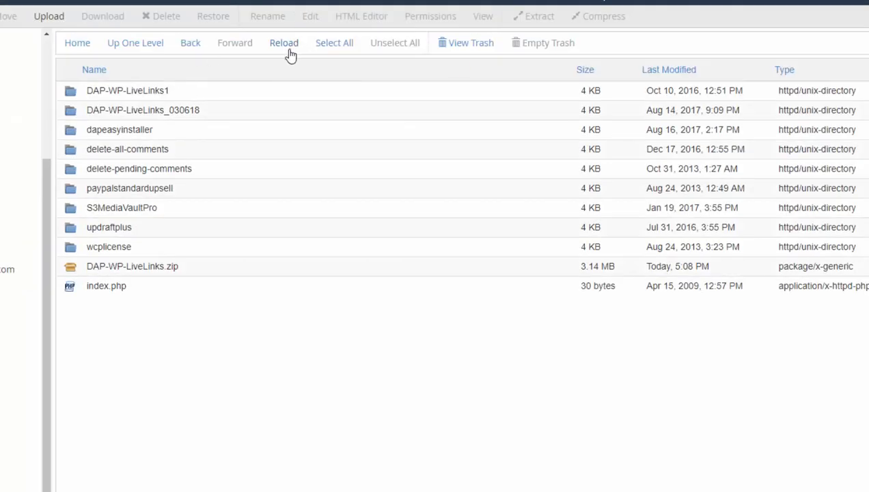
right_click(167, 268)
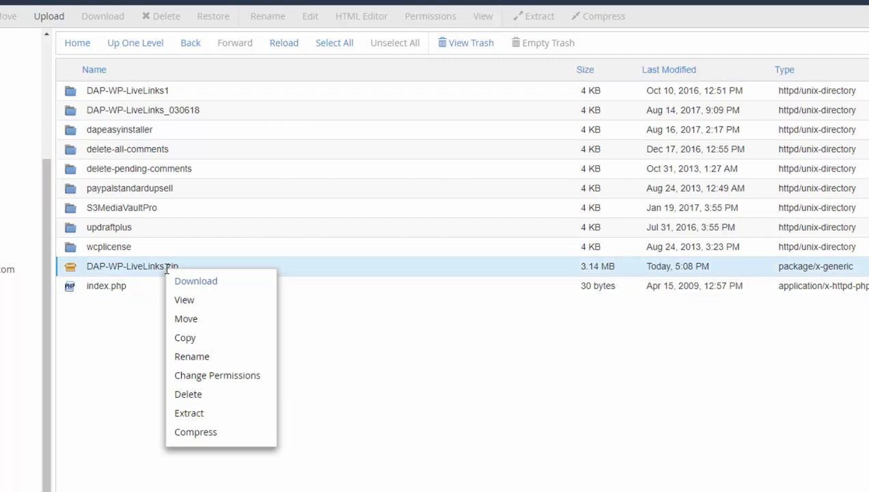
click(192, 415)
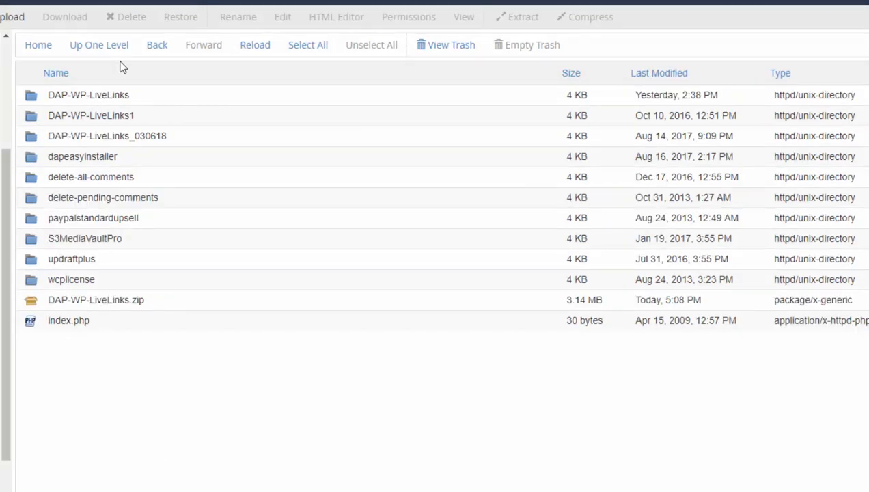